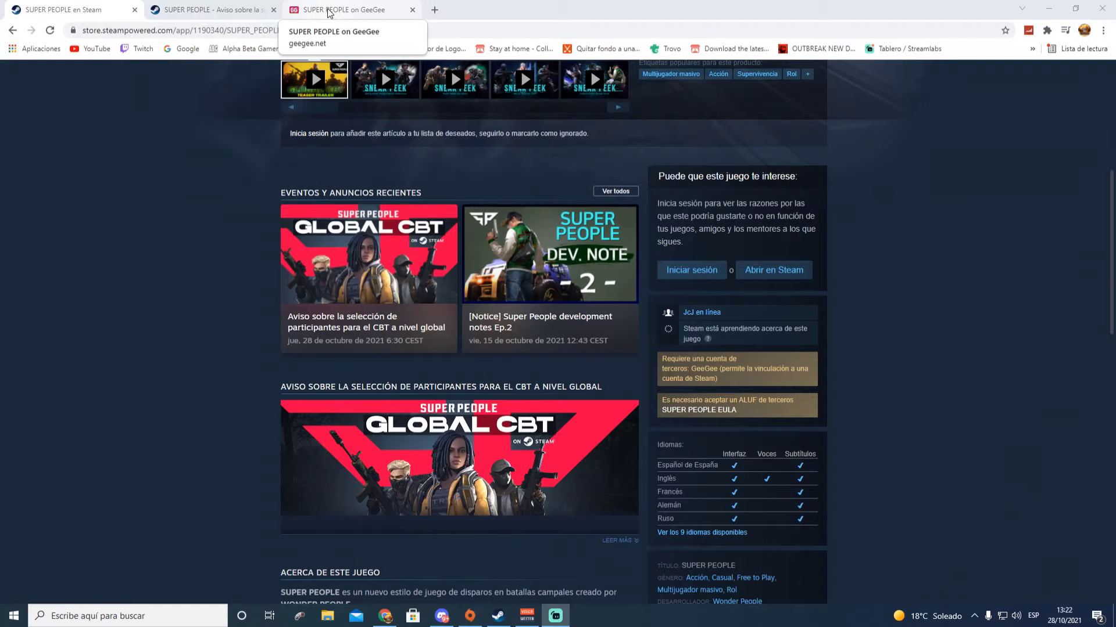
Switch to the SUPER PEOPLE tab and check the language menu, keeping the site in Spanish
click(328, 12)
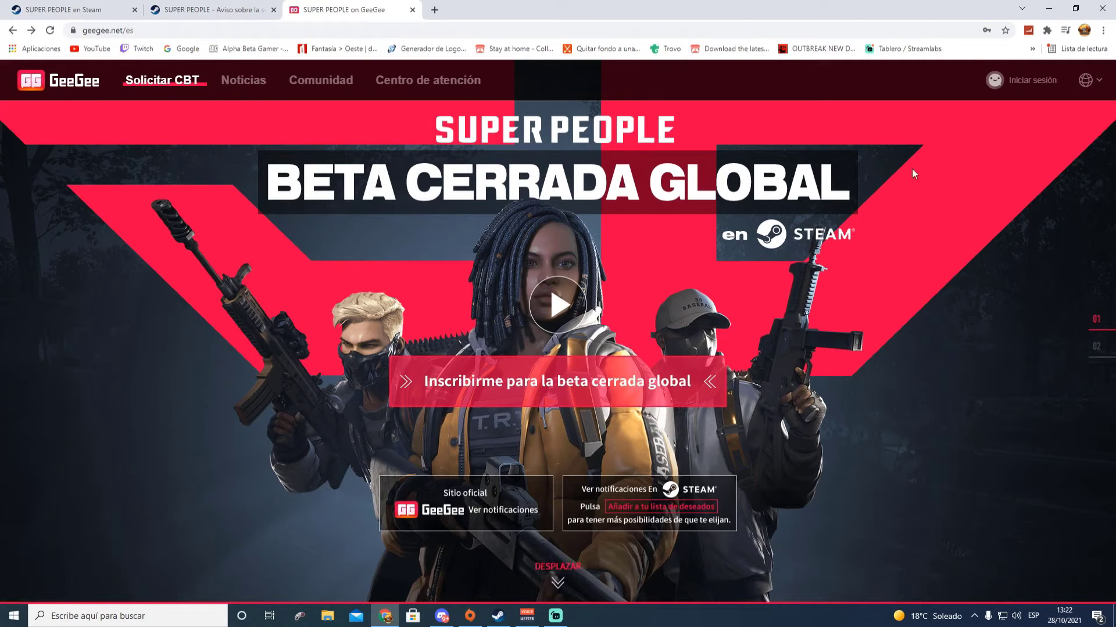
click(1099, 83)
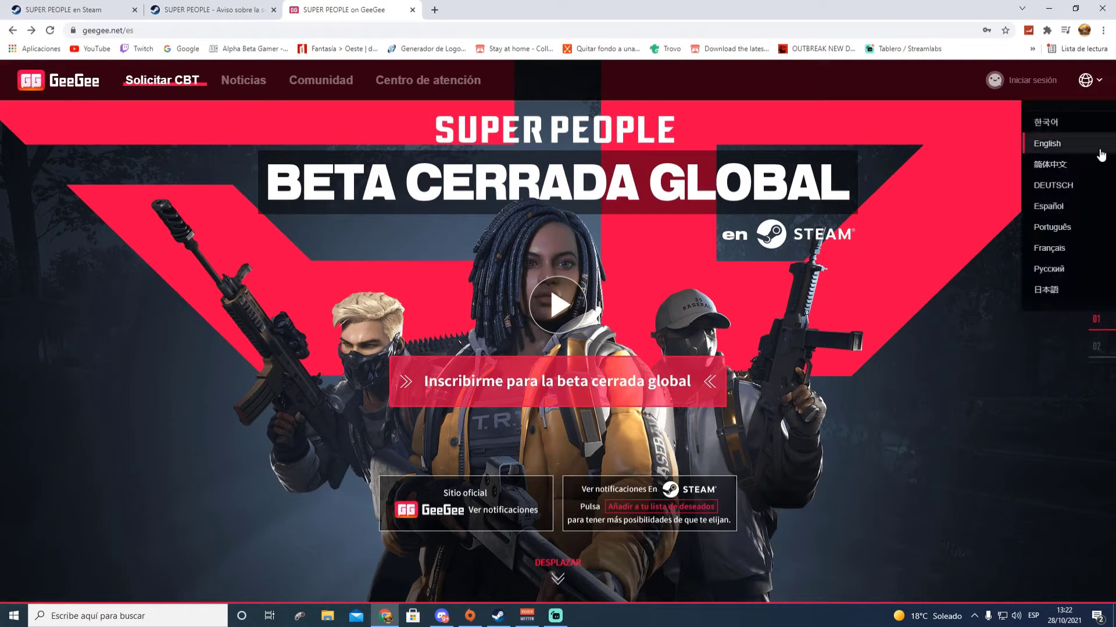
click(1049, 207)
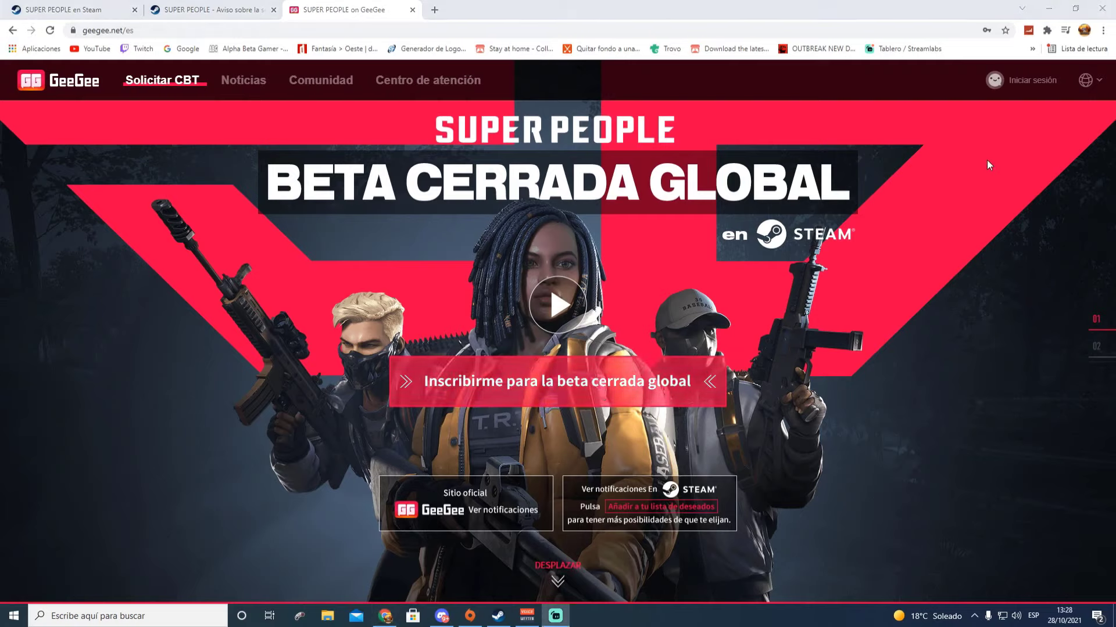
Go to GeeGee sign-in, try the e-mail option and the join form, and focus the mobile number field
click(1026, 80)
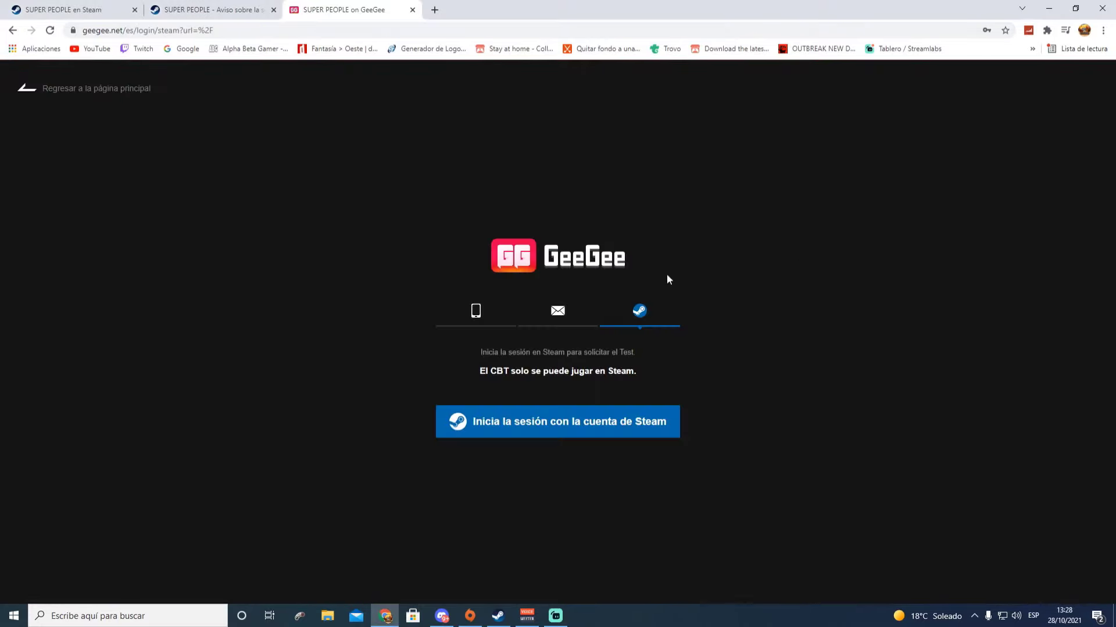
click(558, 314)
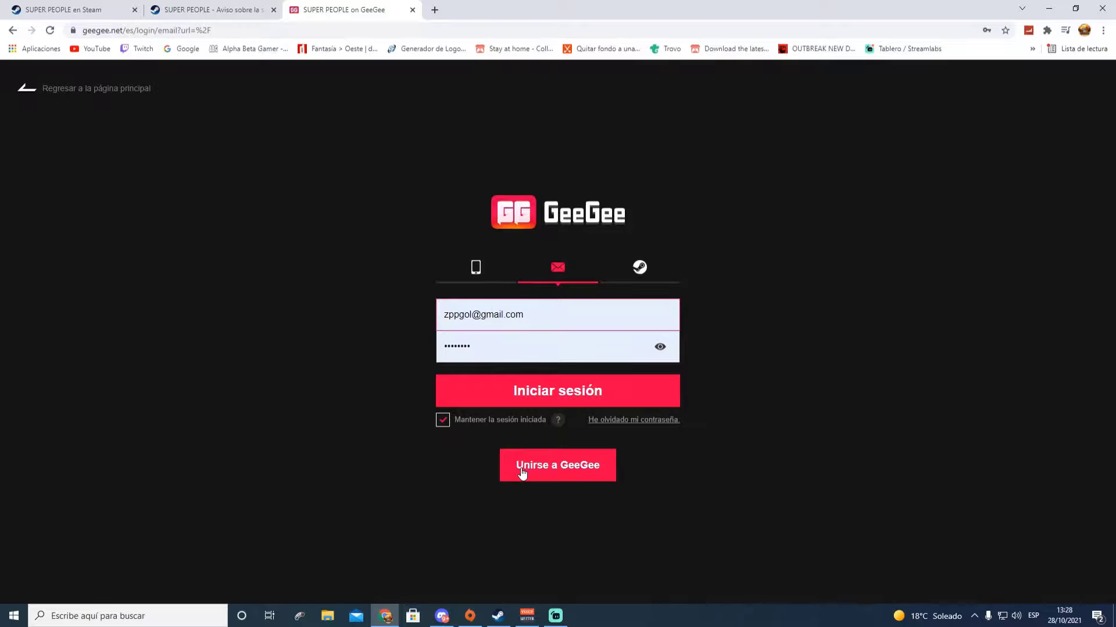
click(550, 471)
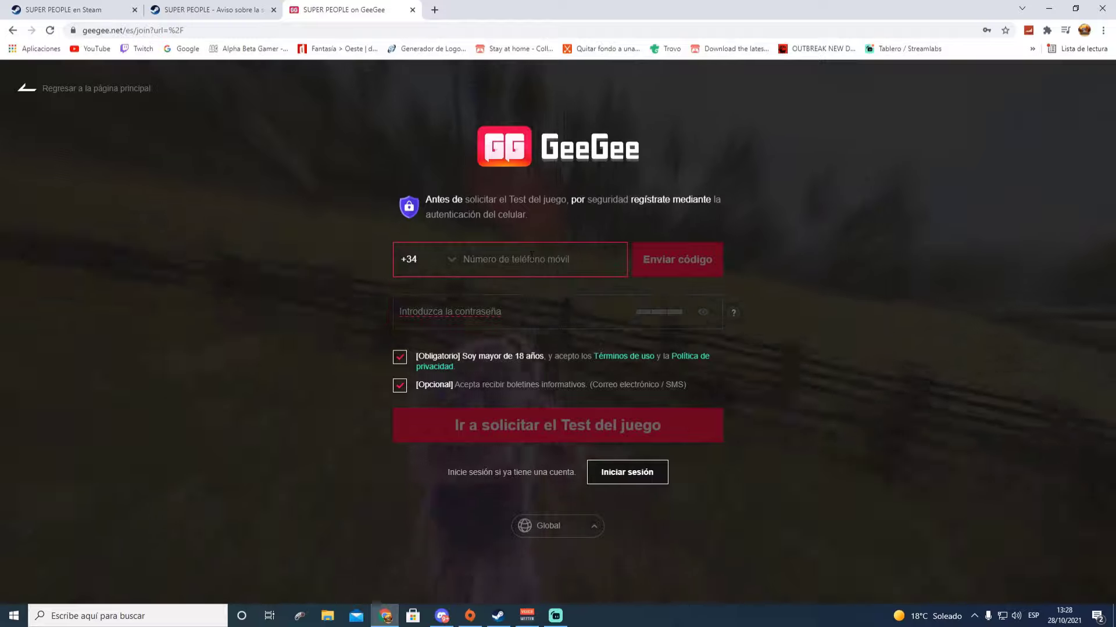
click(531, 255)
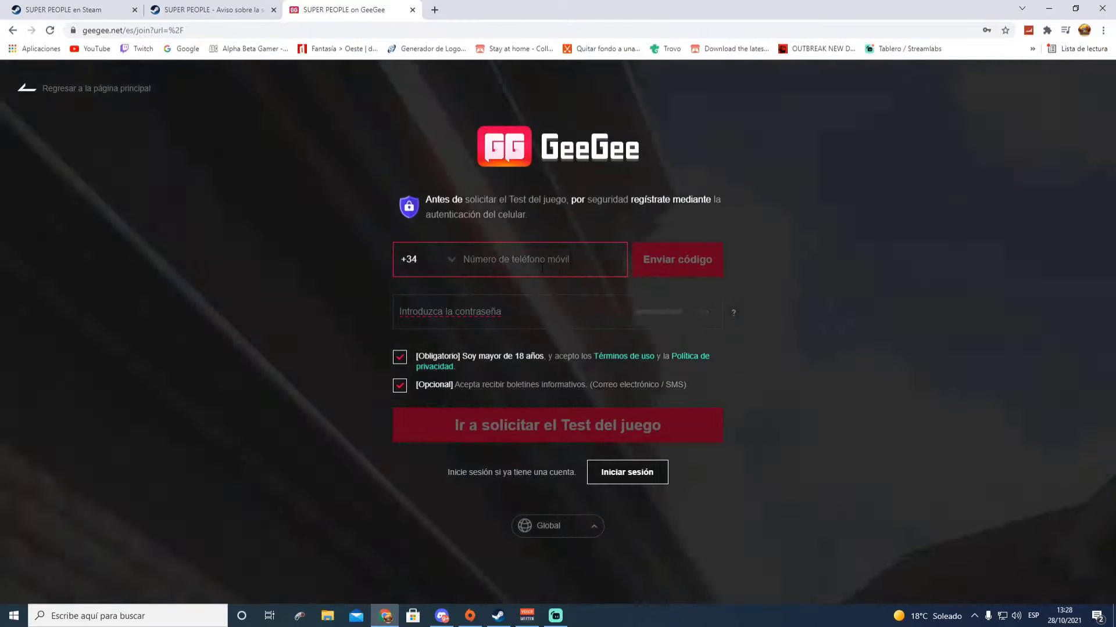
click(542, 268)
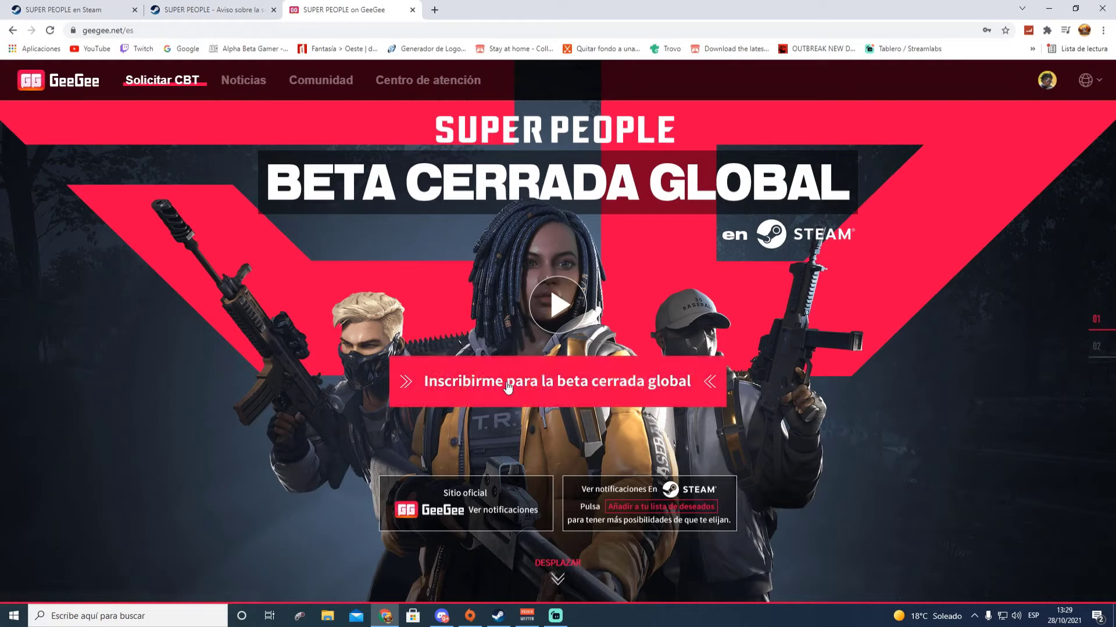
Start the global closed beta sign-up and approve signing in to geegee.net with Steam
click(563, 387)
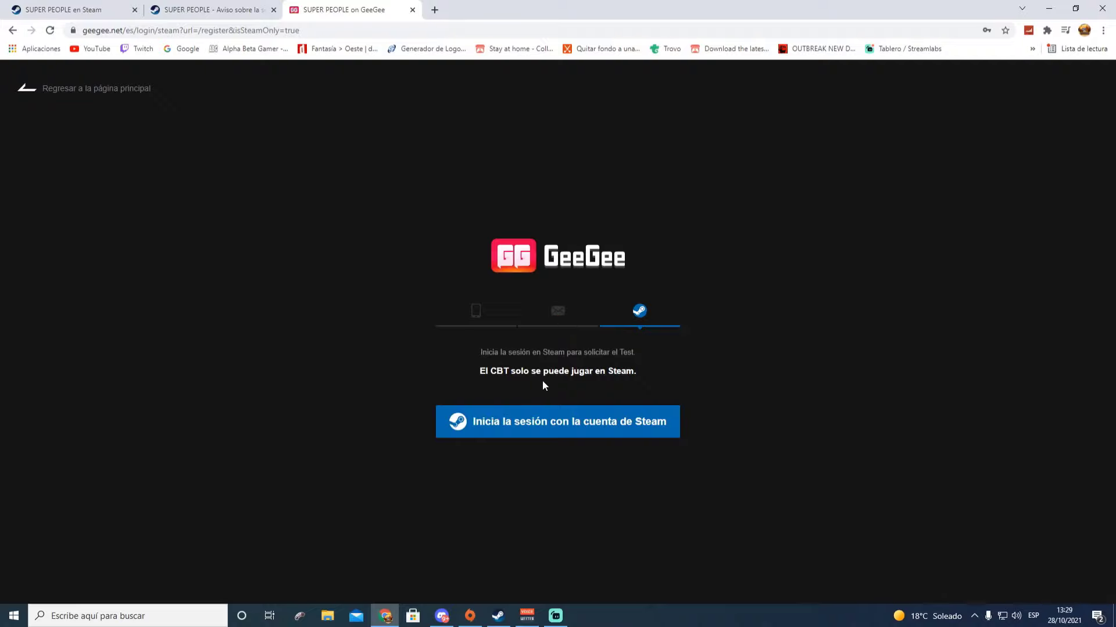
click(566, 423)
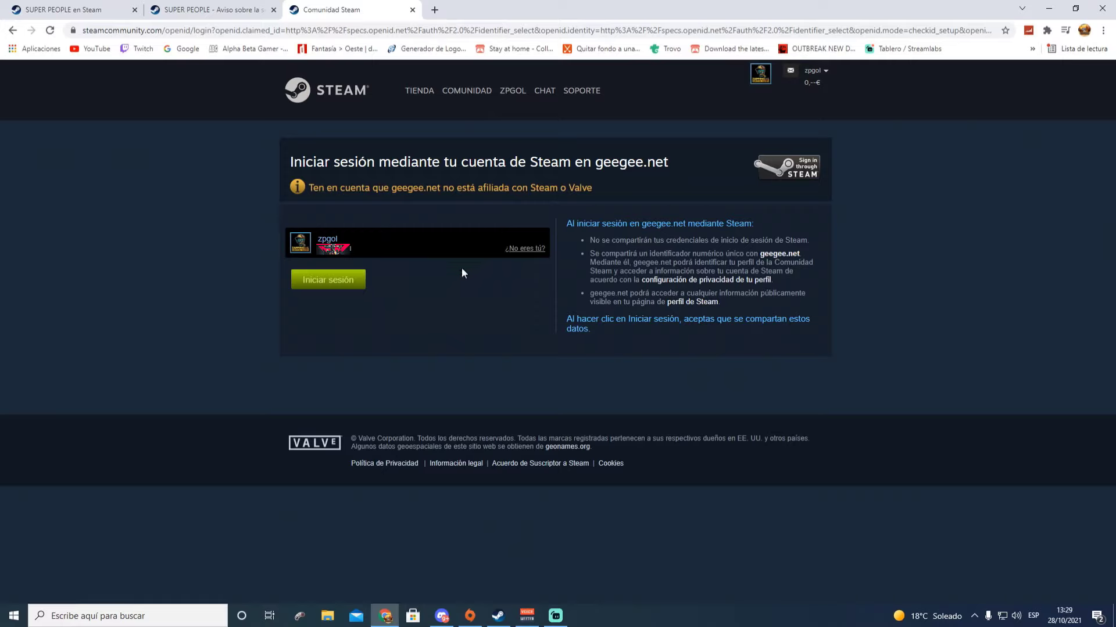
click(340, 284)
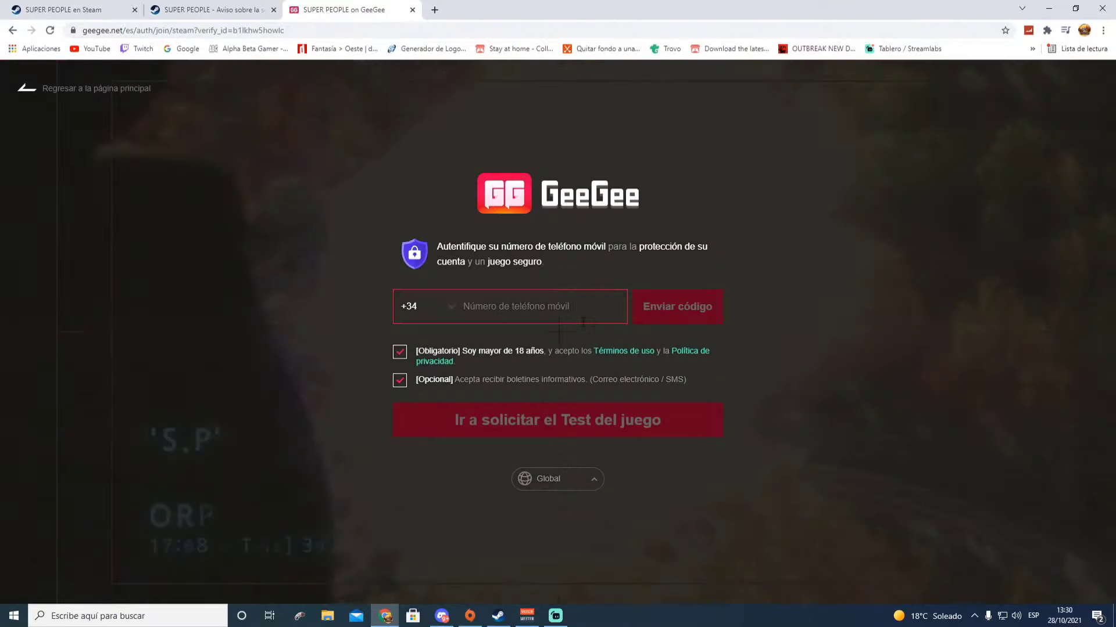
Enter the mobile number, request the SMS code, paste it and submit for verification
click(505, 316)
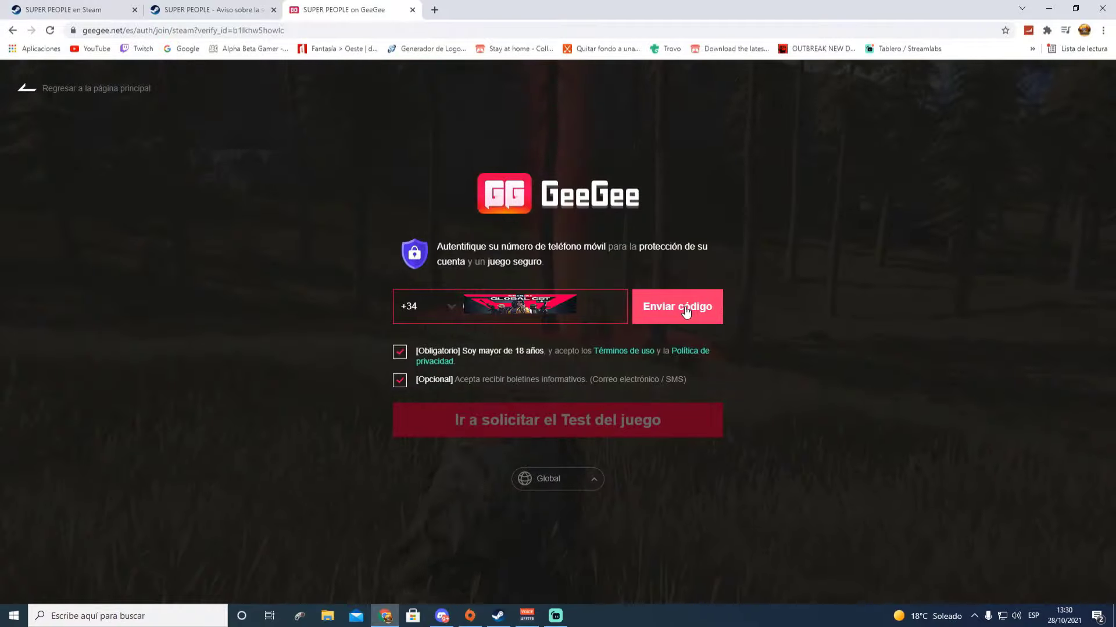
click(686, 313)
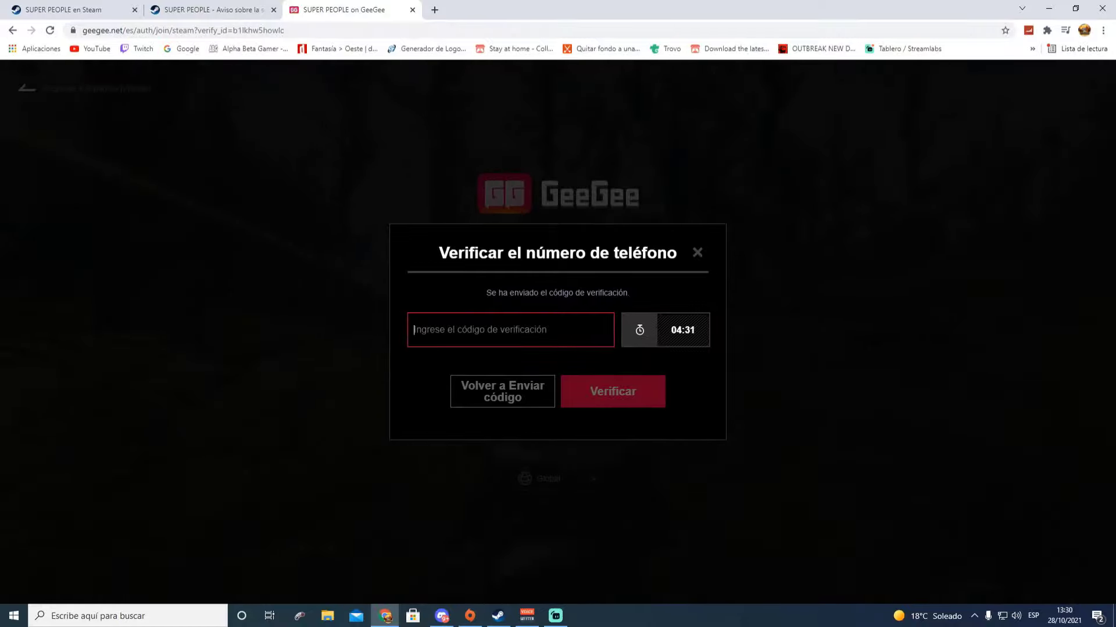
key(ctrl+v)
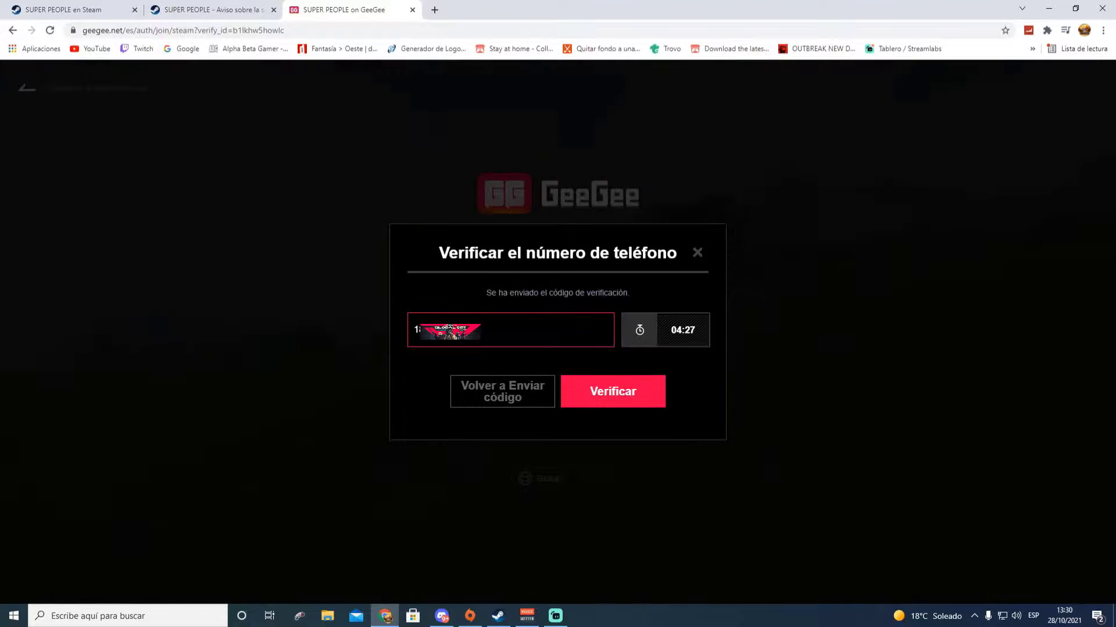
click(601, 395)
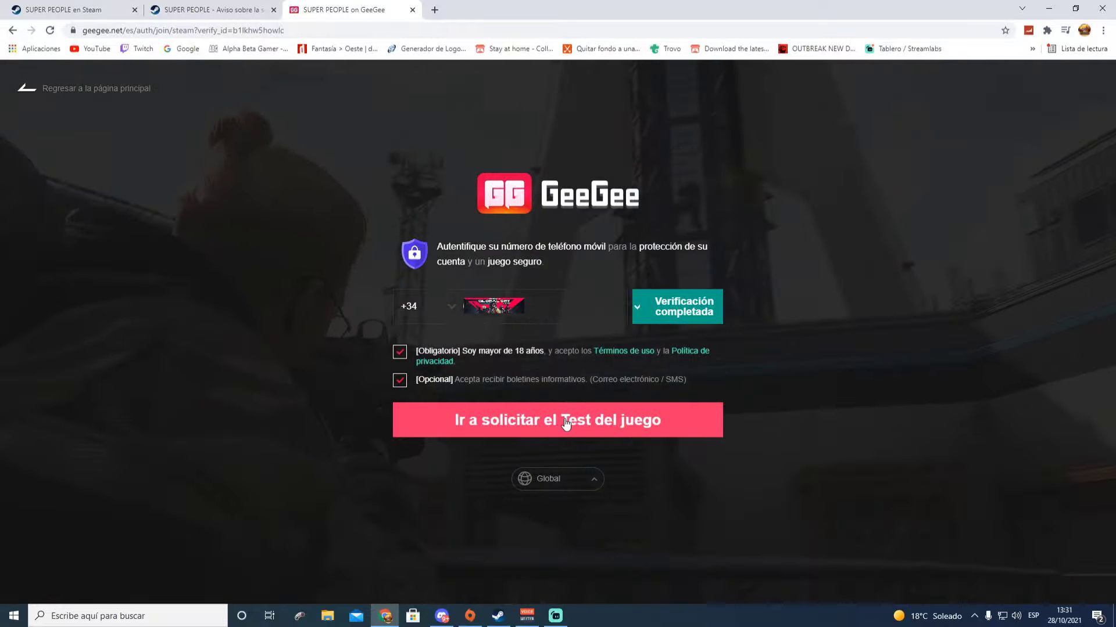
Continue to the beta application form via 'Ir a solicitar el Test del juego'
click(566, 424)
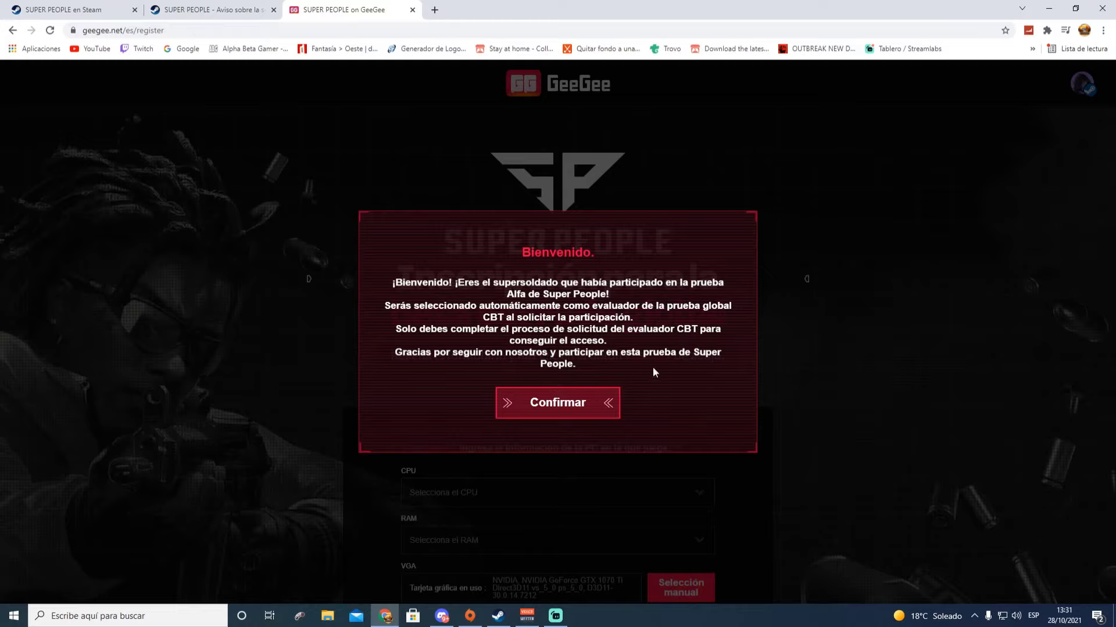
Dismiss the welcome popup and set the CPU to AMD Ryzen 5 and RAM to 16GB
click(557, 405)
scroll(557, 380, down, 2)
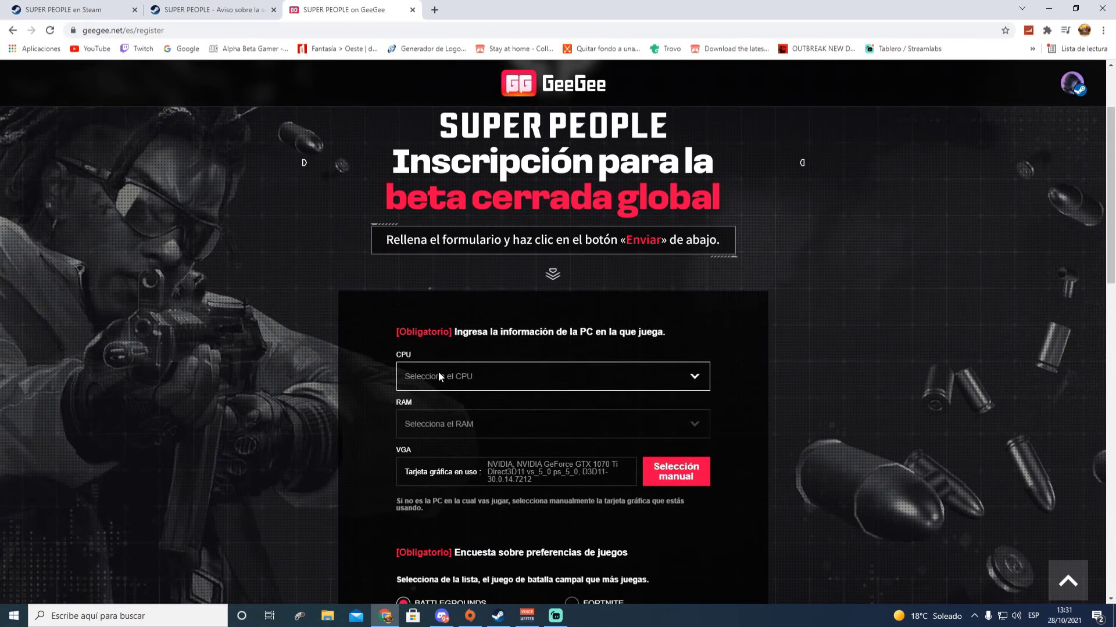
scroll(459, 371, down, 1)
click(523, 323)
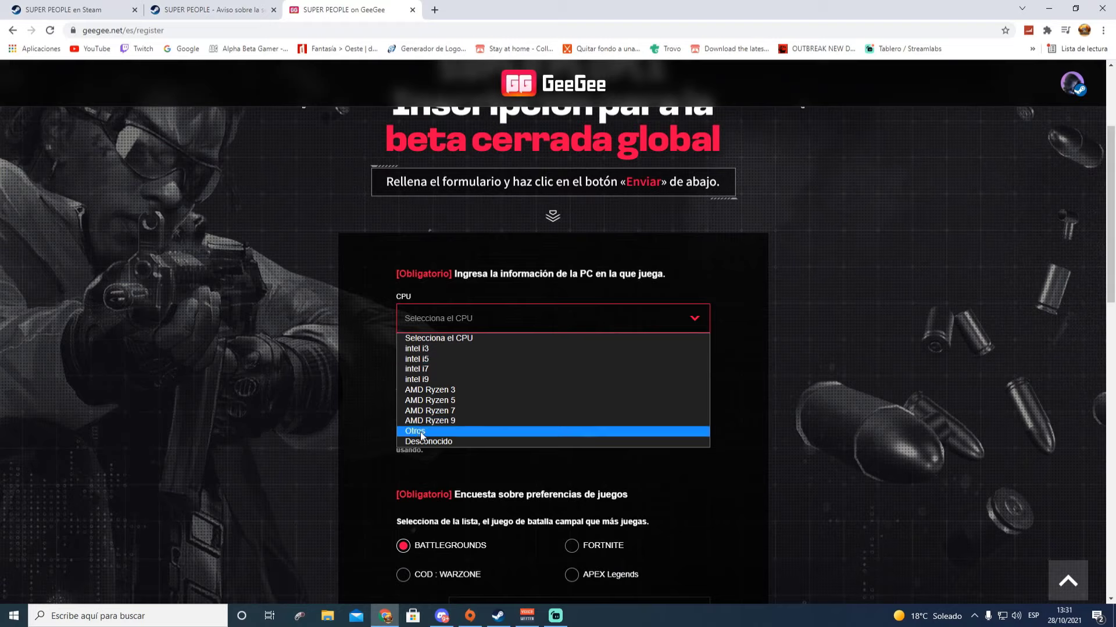
click(430, 401)
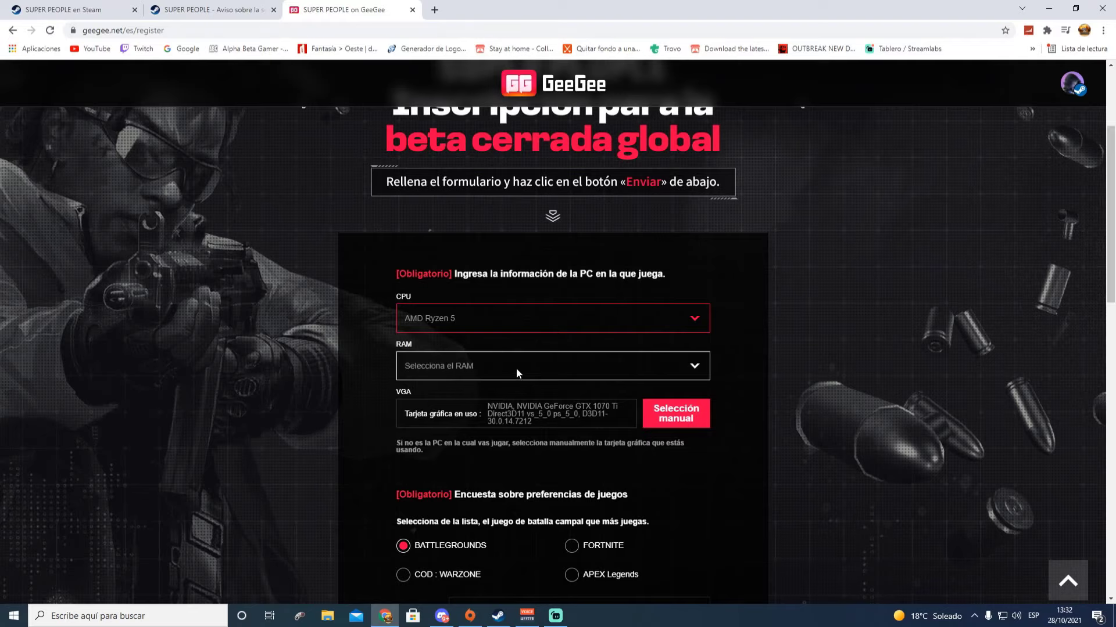
click(680, 368)
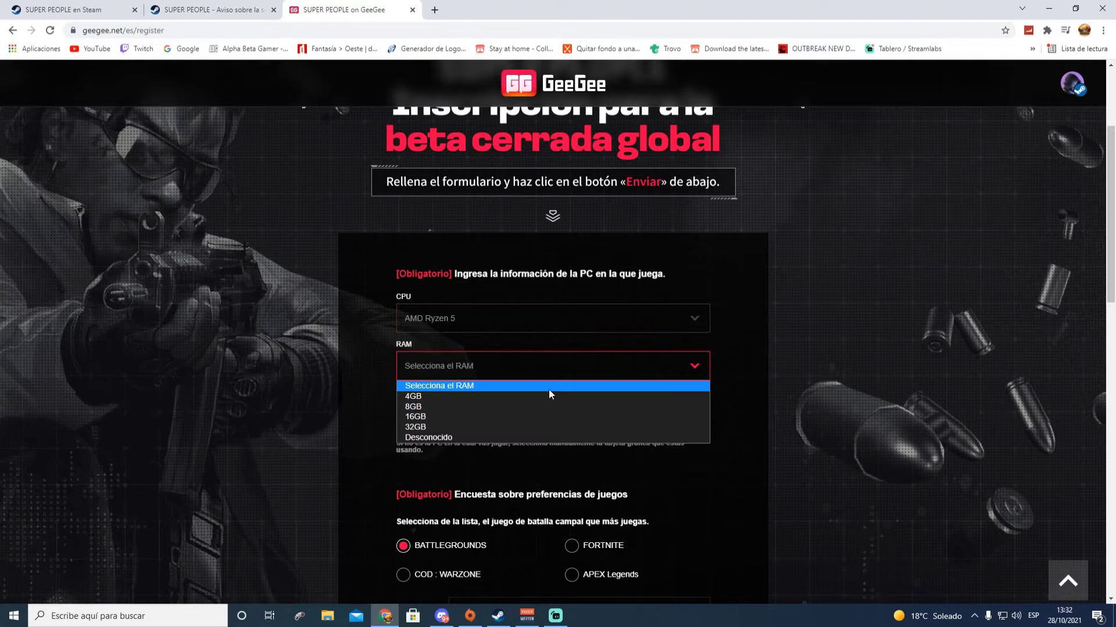
click(458, 413)
Fill the contact e-mail field with the saved autofill address
scroll(540, 370, down, 1)
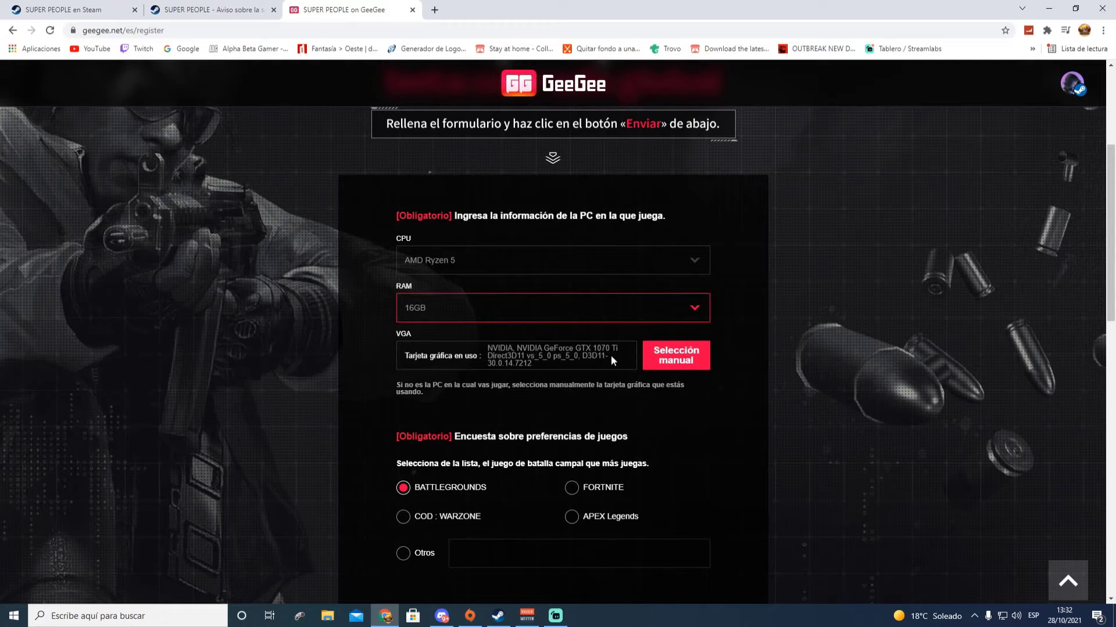
scroll(611, 355, down, 1)
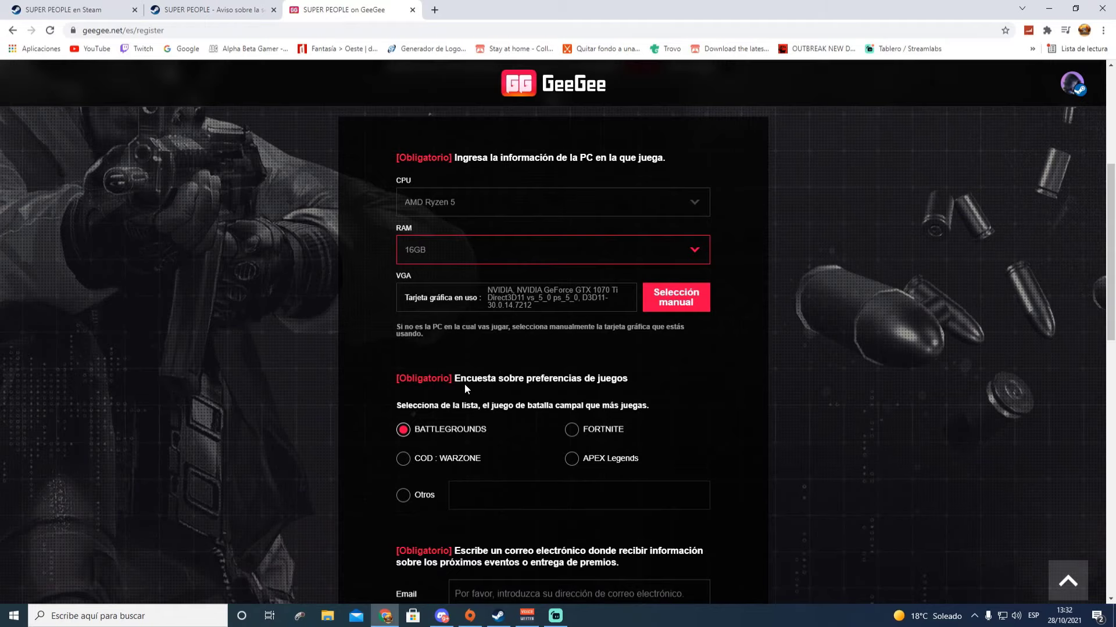
scroll(529, 384, down, 1)
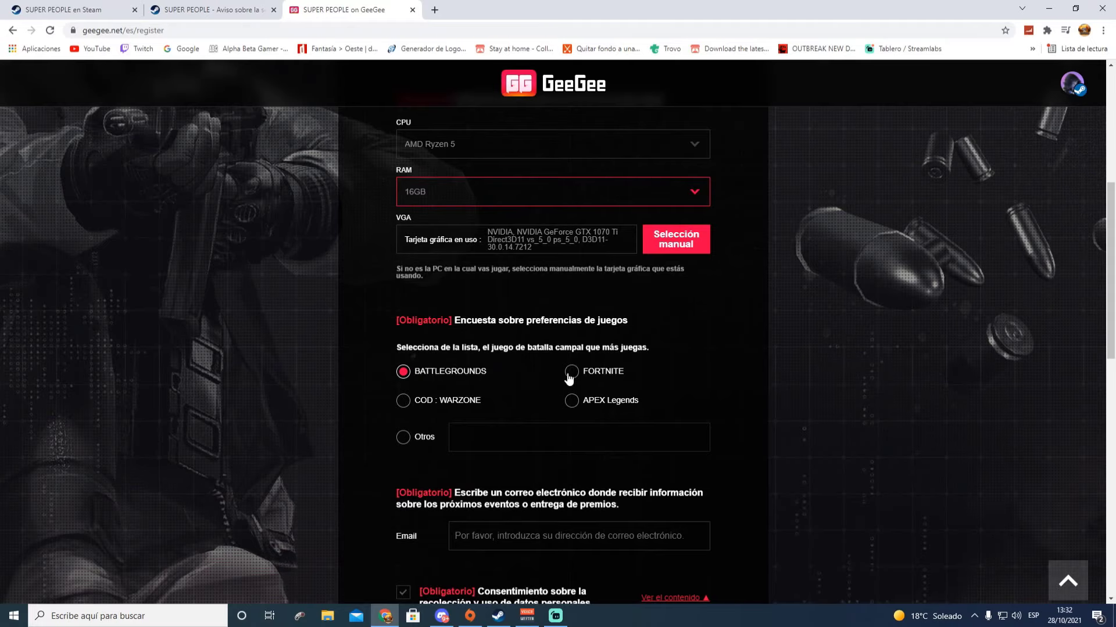
scroll(438, 354, down, 1)
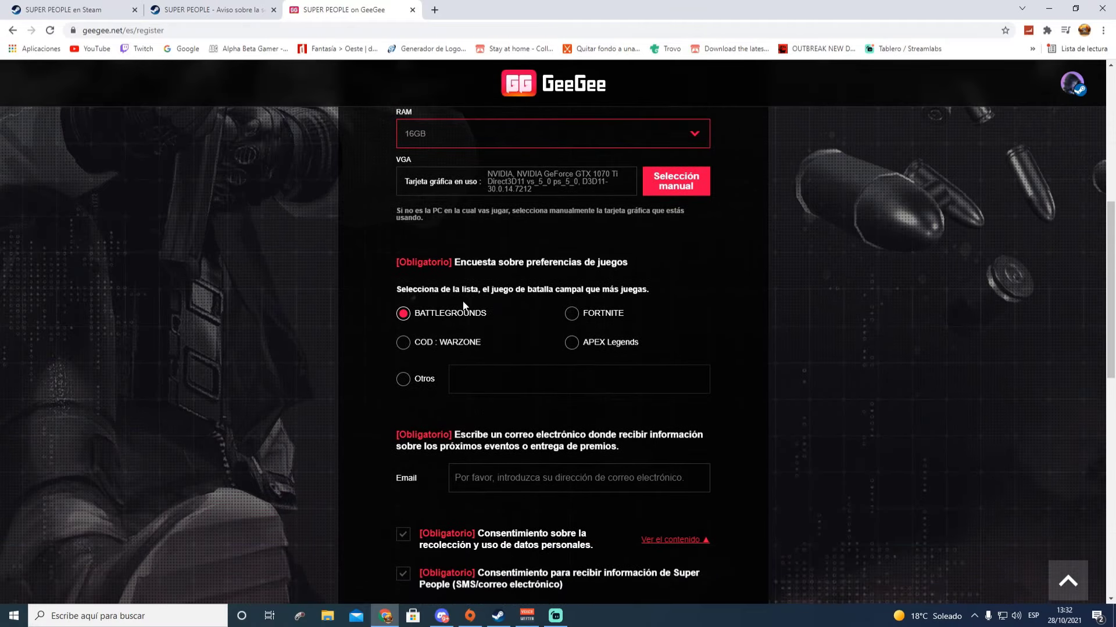
scroll(463, 347, down, 1)
scroll(430, 293, down, 1)
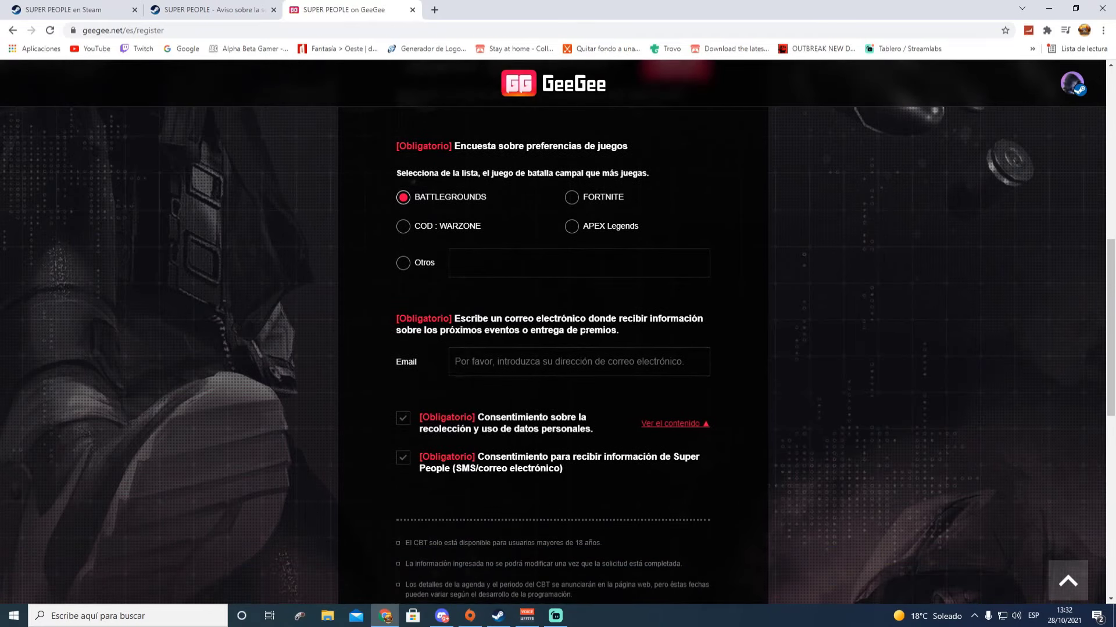
click(604, 361)
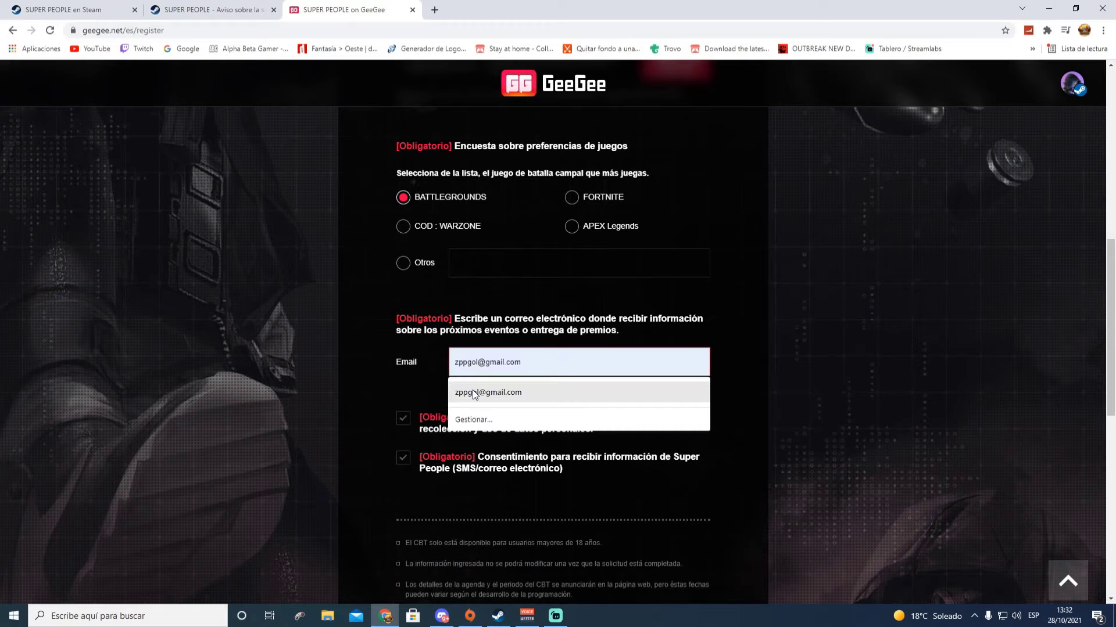
click(465, 390)
Tick the personal data collection and use consent checkbox
scroll(415, 348, down, 1)
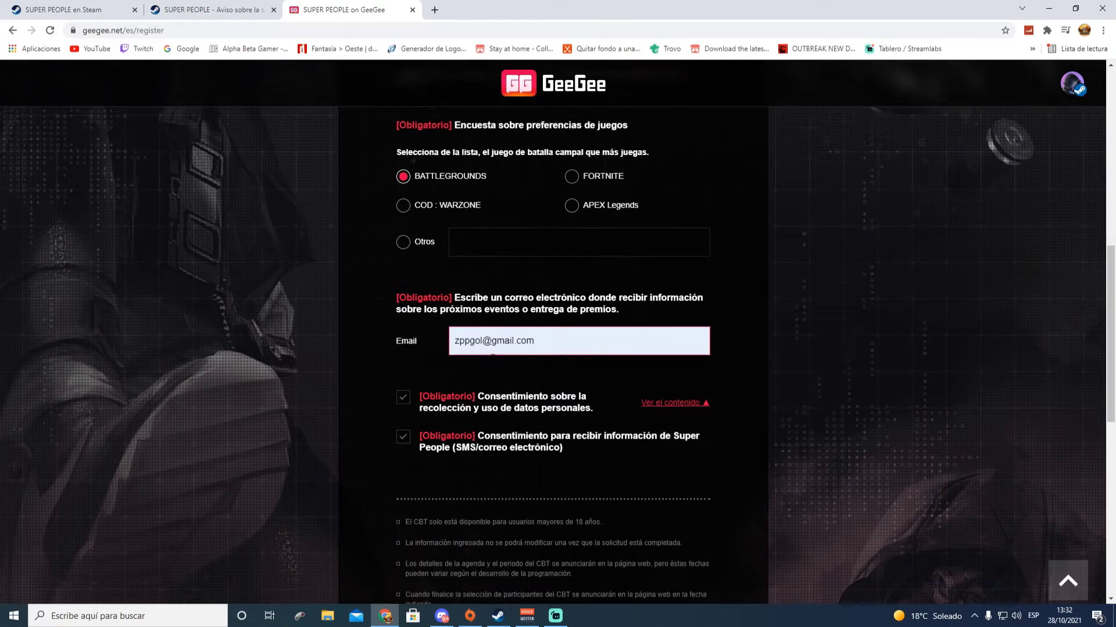
scroll(422, 367, down, 1)
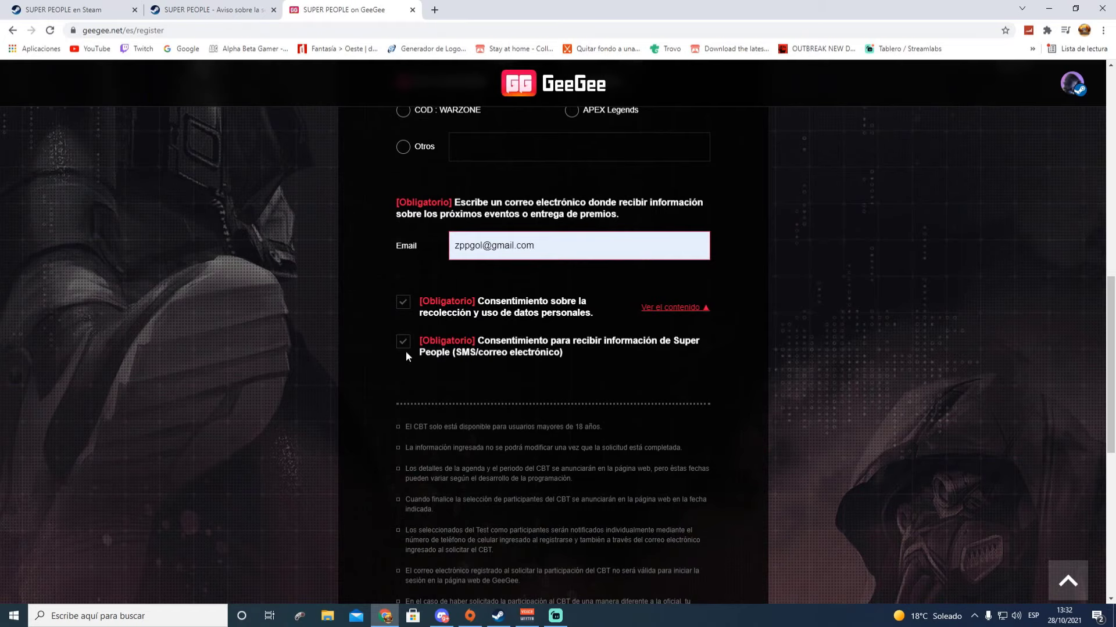
scroll(406, 349, down, 1)
click(404, 245)
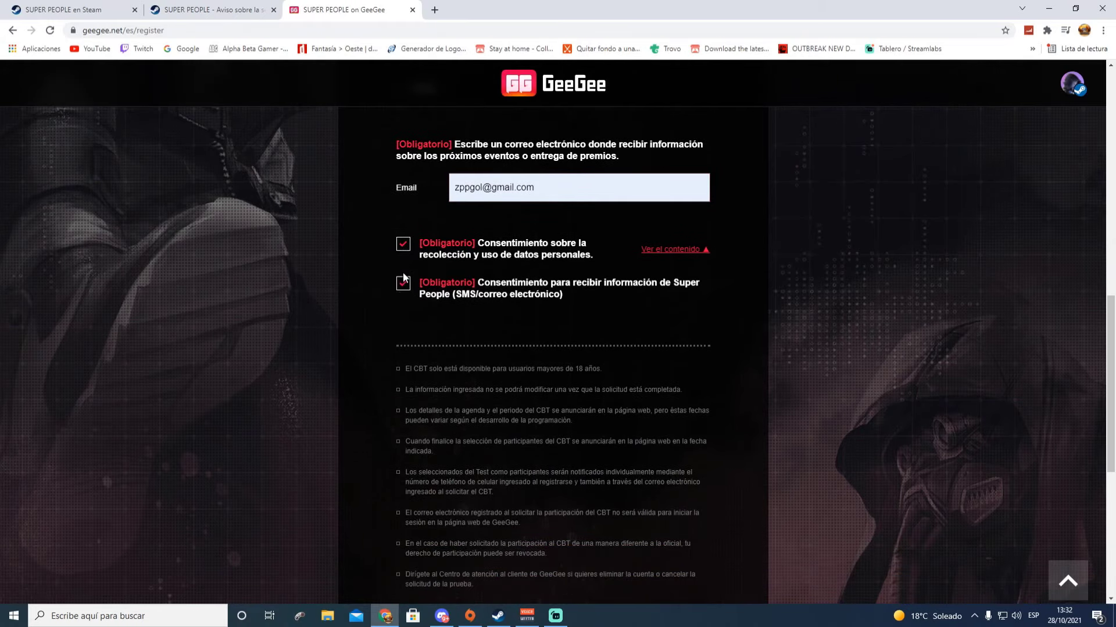
scroll(403, 297, down, 3)
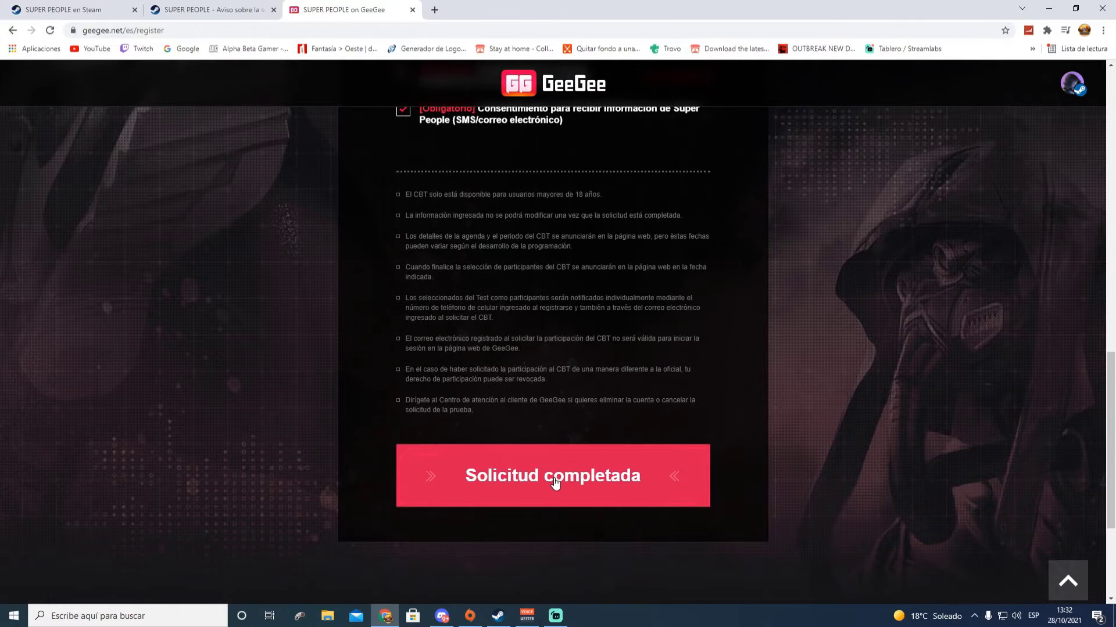
Submit the Super People closed beta application and confirm the completion message
click(554, 480)
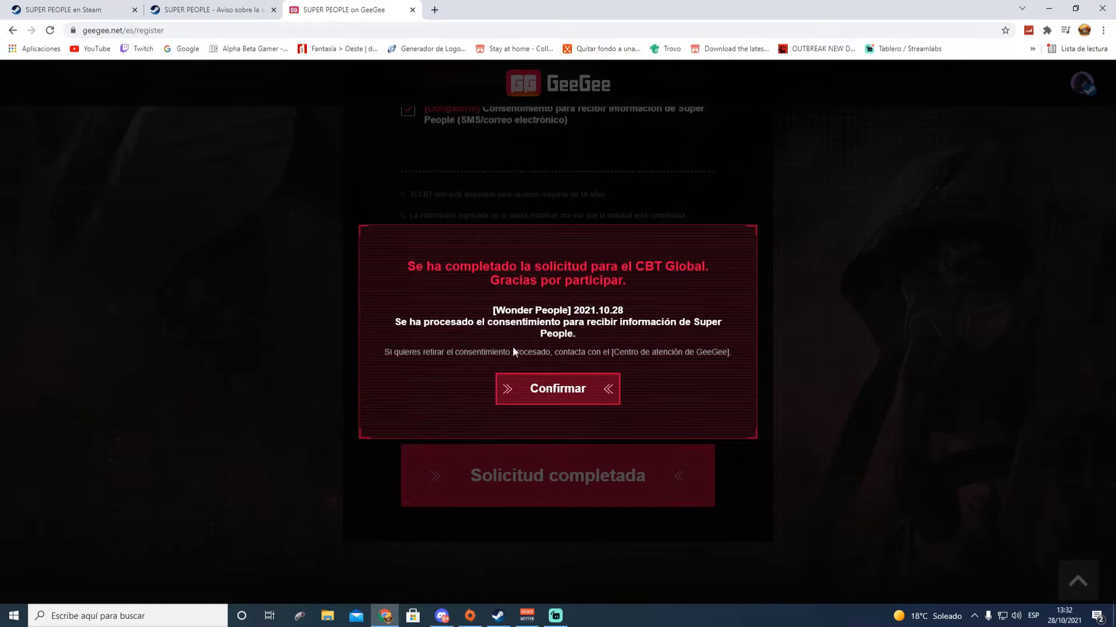
click(557, 388)
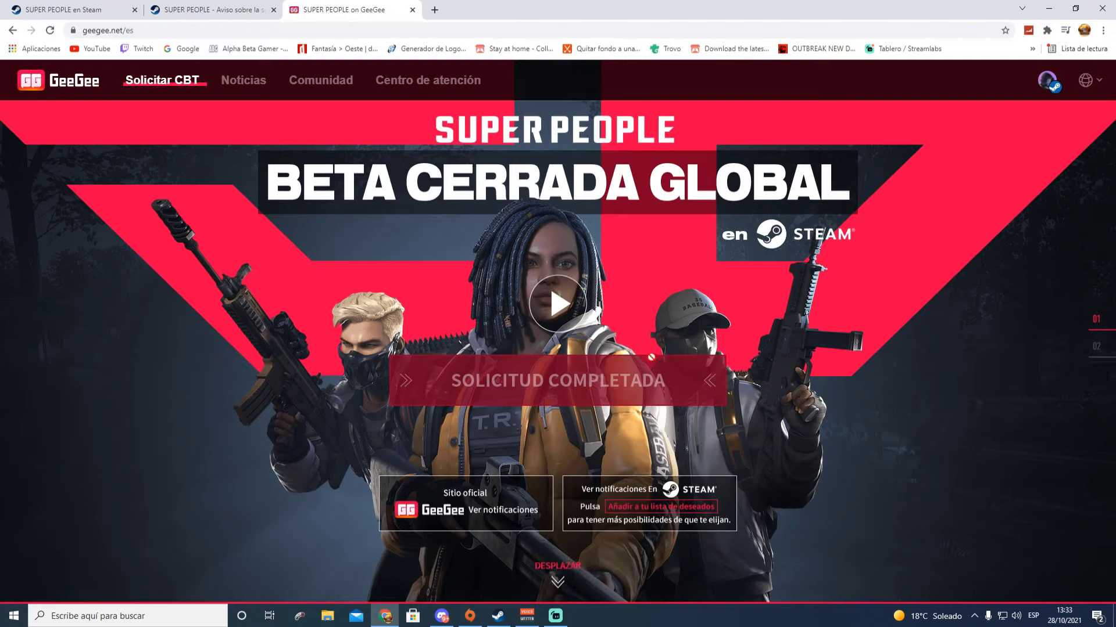
click(64, 10)
click(221, 8)
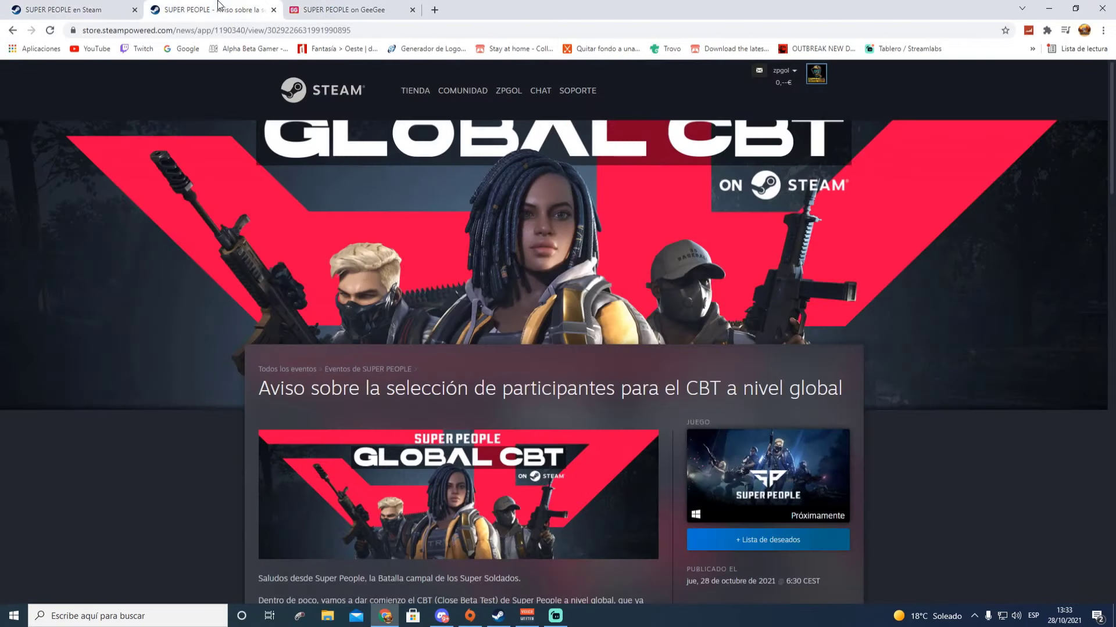
scroll(329, 238, down, 1)
scroll(329, 243, up, 1)
click(64, 10)
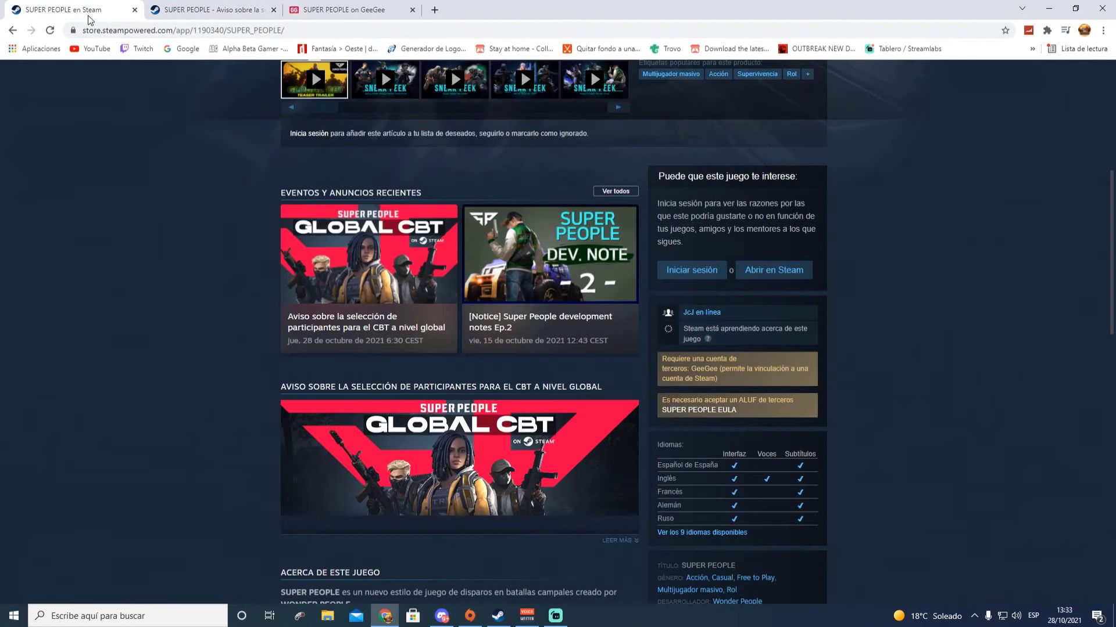
scroll(334, 388, down, 3)
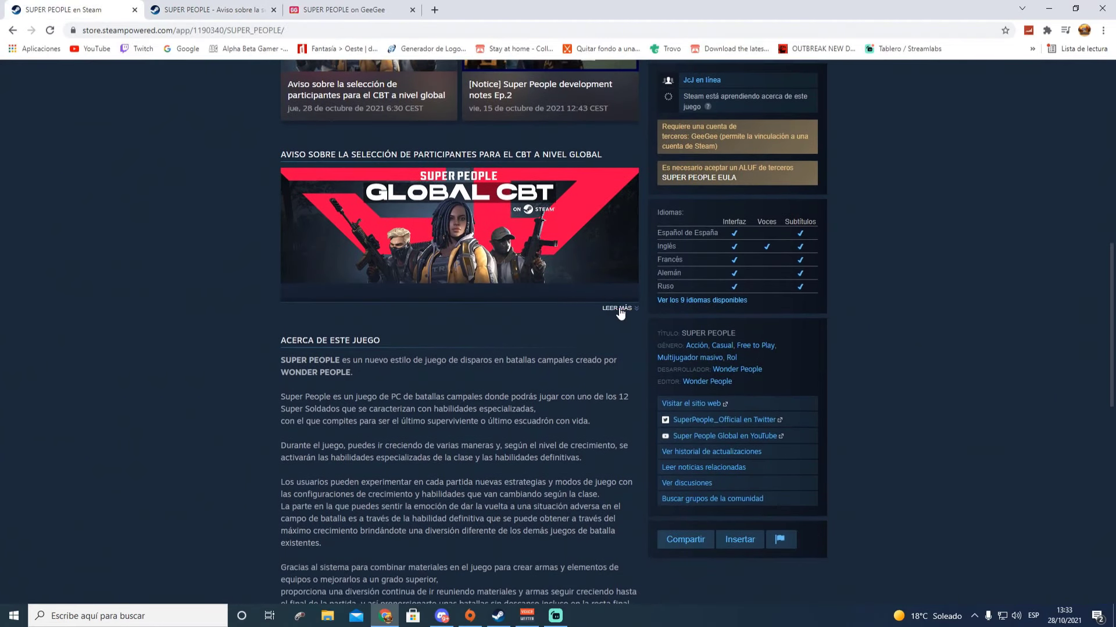
click(618, 312)
scroll(500, 367, down, 2)
scroll(500, 367, down, 5)
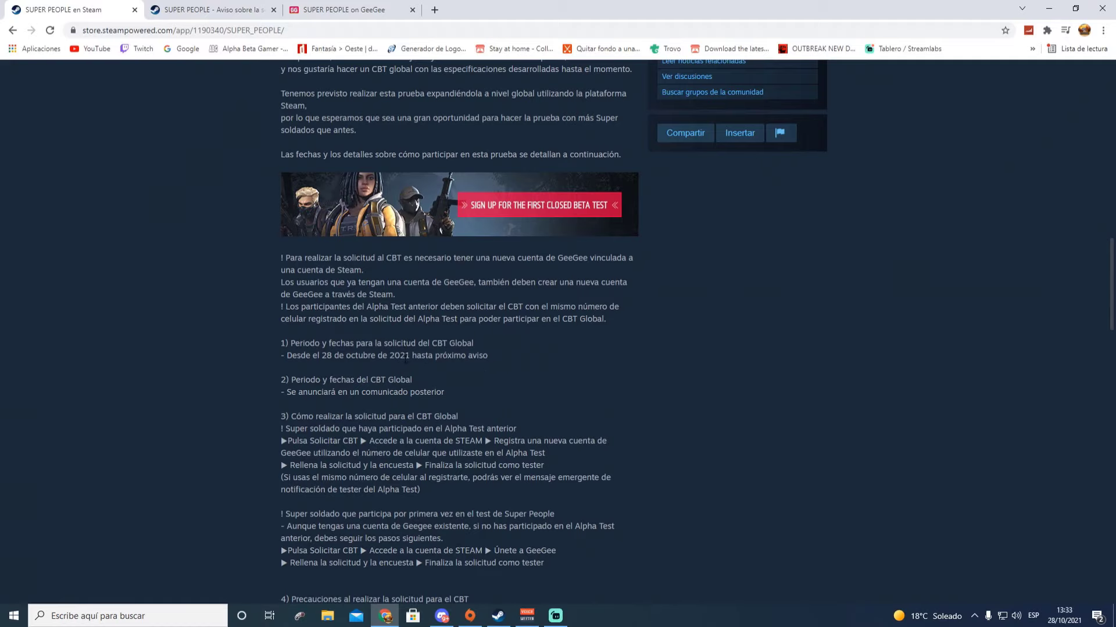
scroll(395, 361, down, 1)
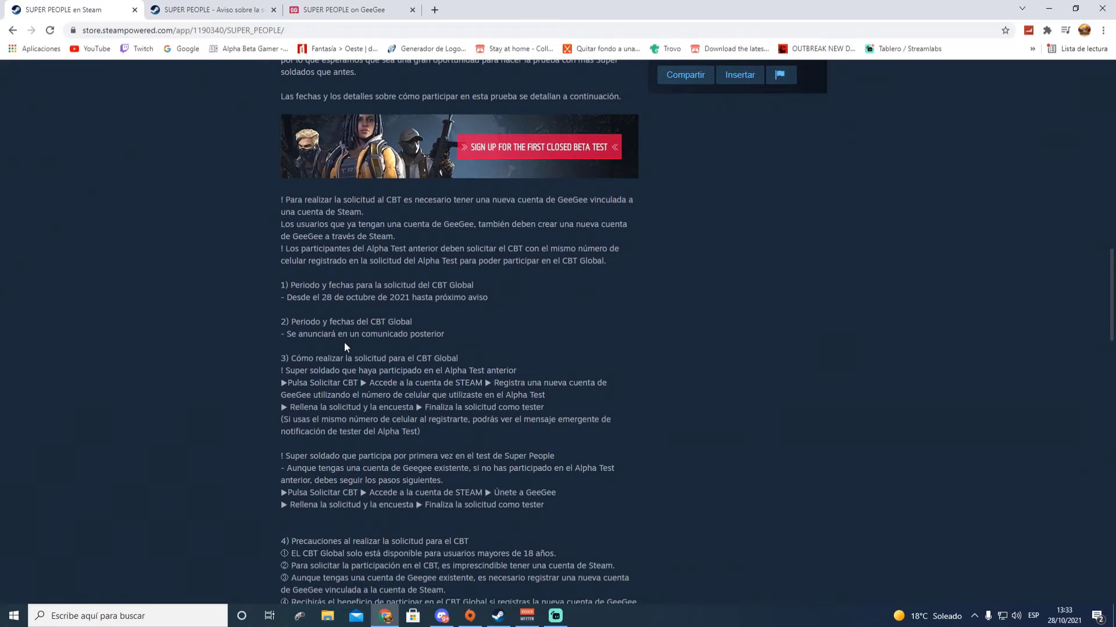
scroll(401, 341, down, 1)
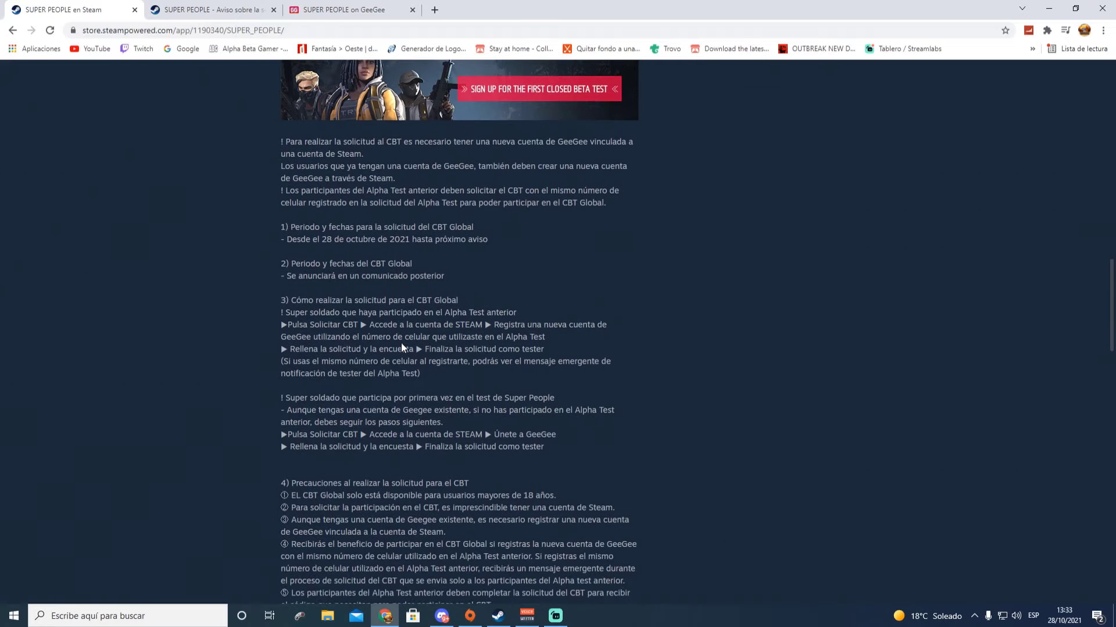
scroll(401, 343, down, 3)
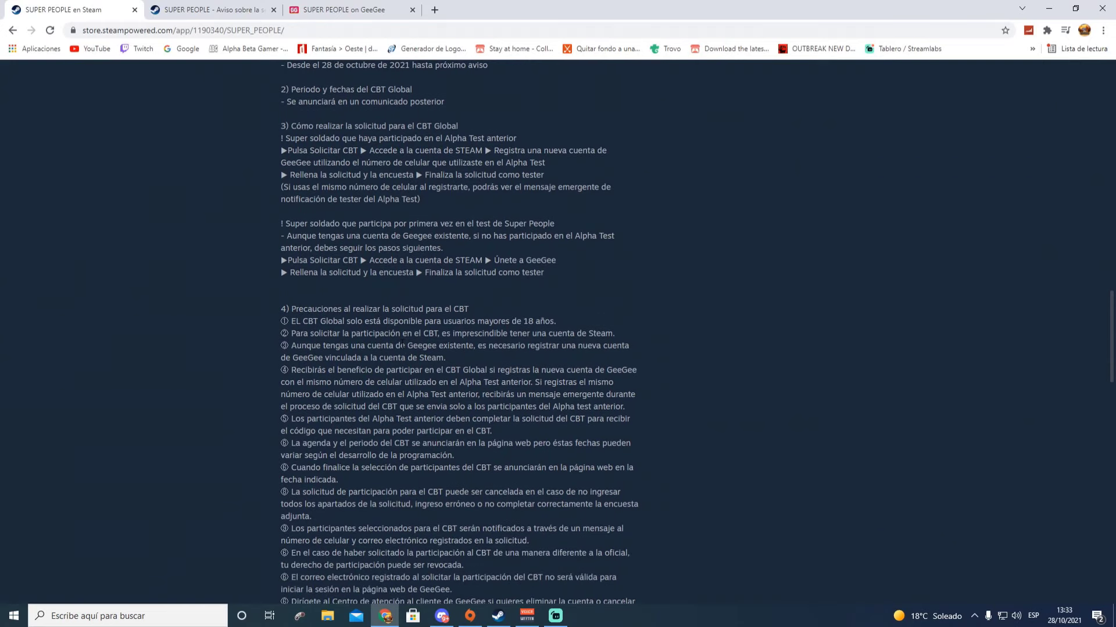
scroll(401, 345, down, 1)
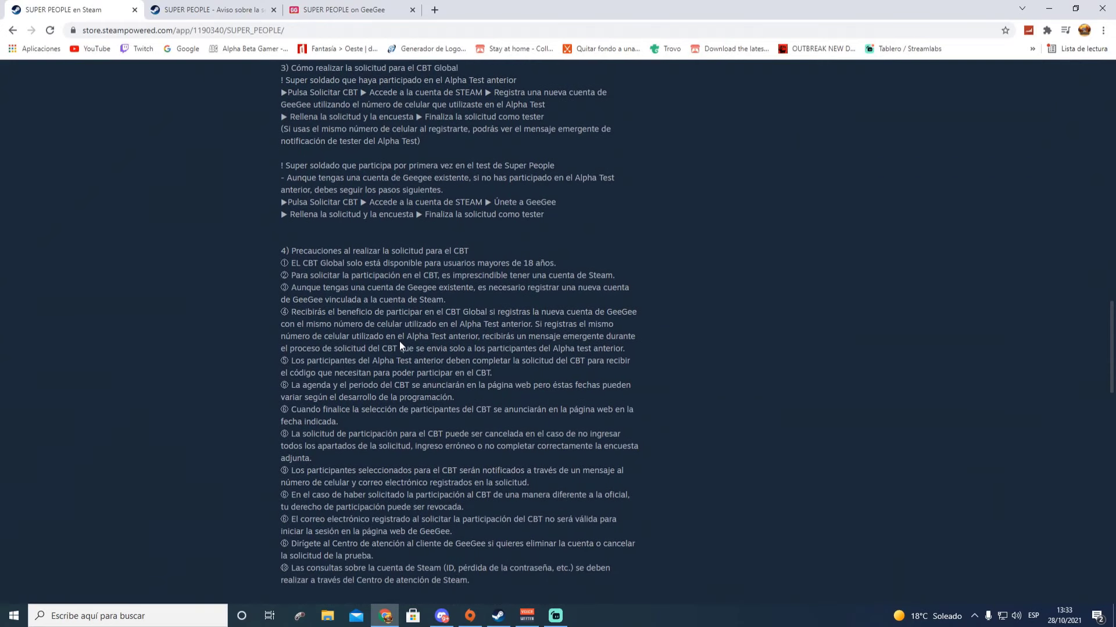
scroll(390, 348, down, 1)
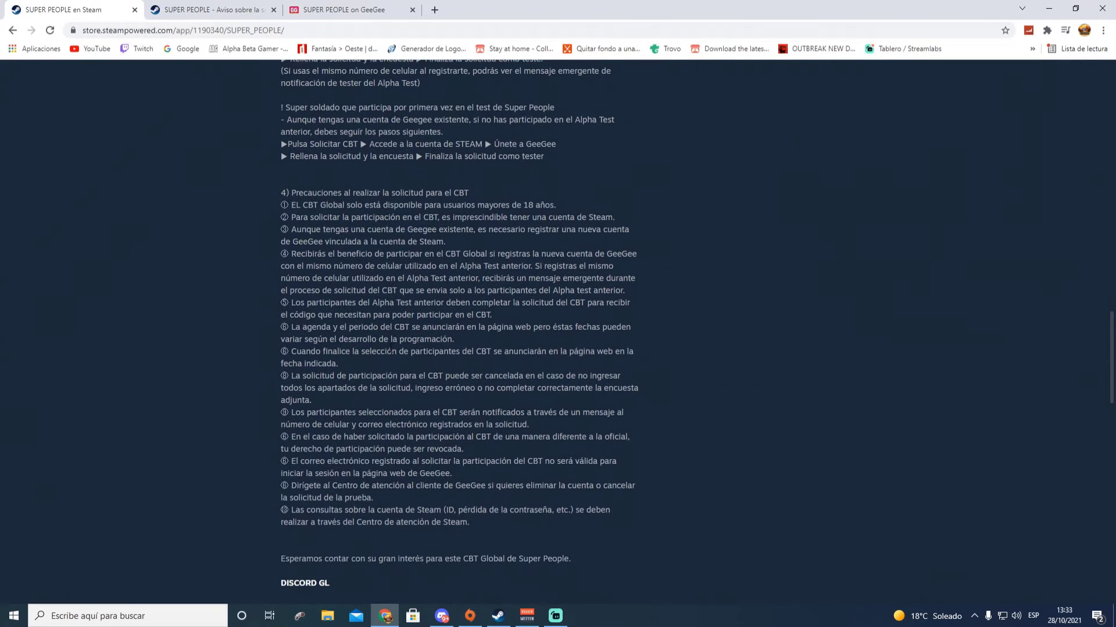
scroll(389, 349, down, 2)
scroll(390, 346, down, 1)
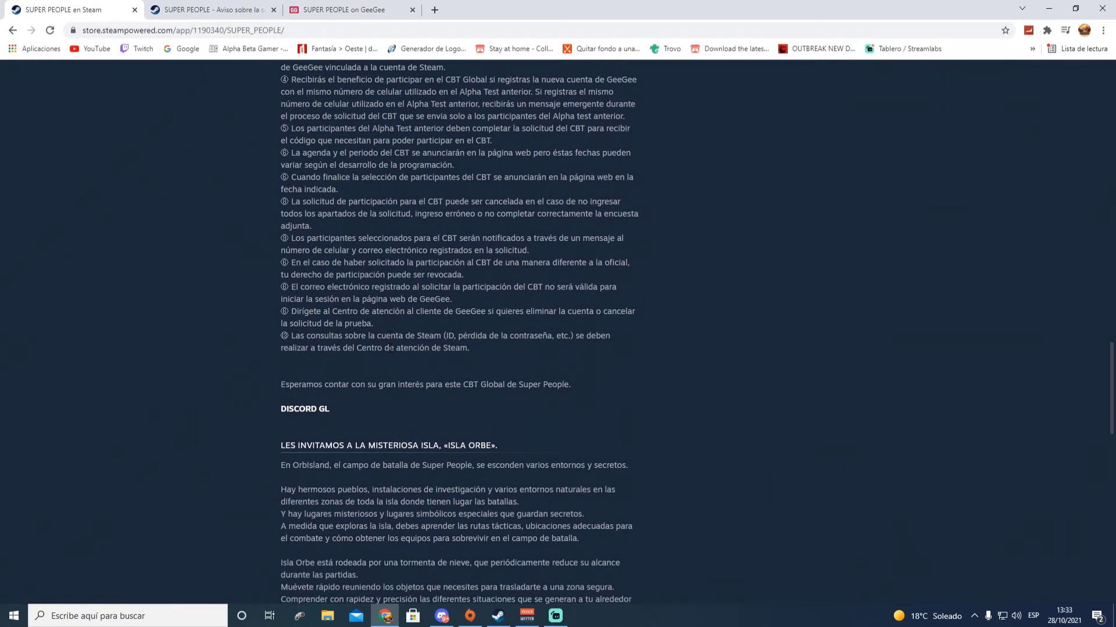
scroll(390, 347, up, 20)
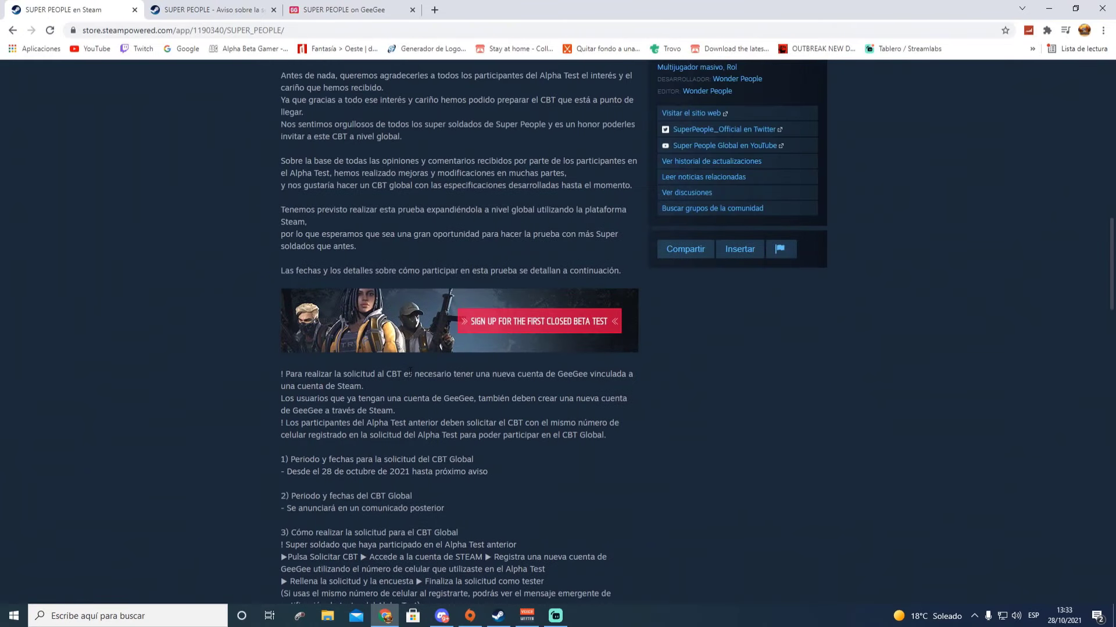
scroll(430, 371, up, 4)
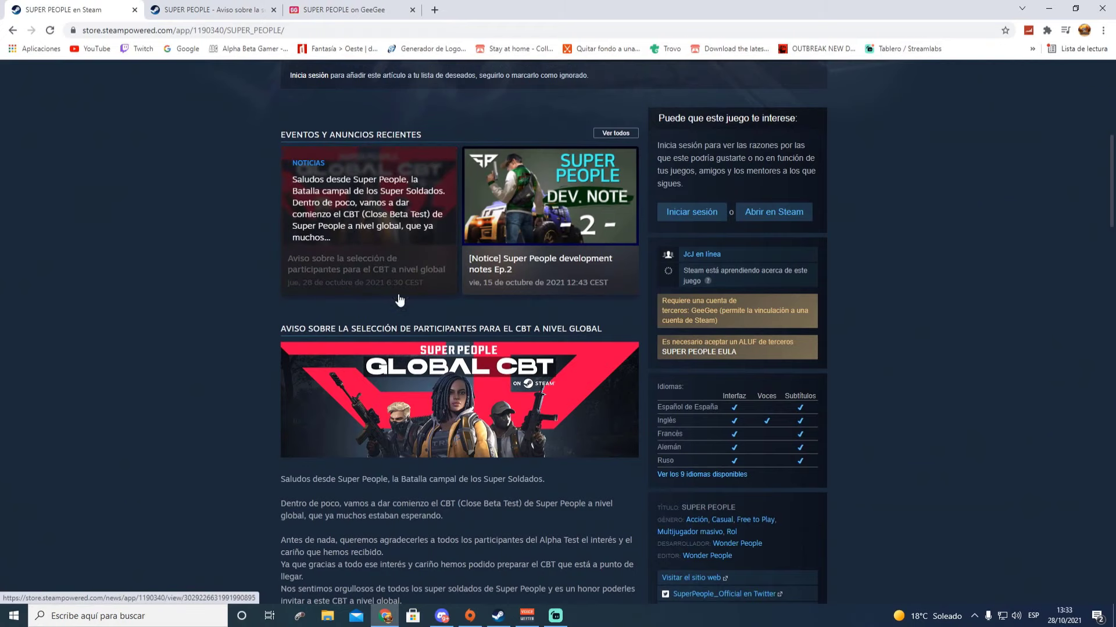
scroll(413, 327, up, 6)
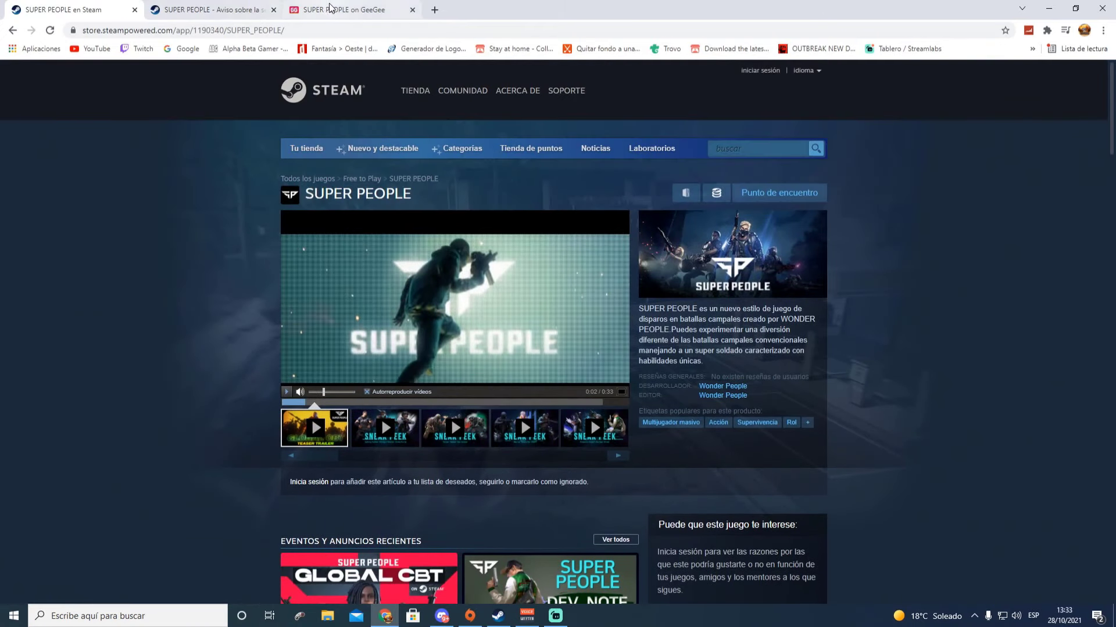
click(336, 12)
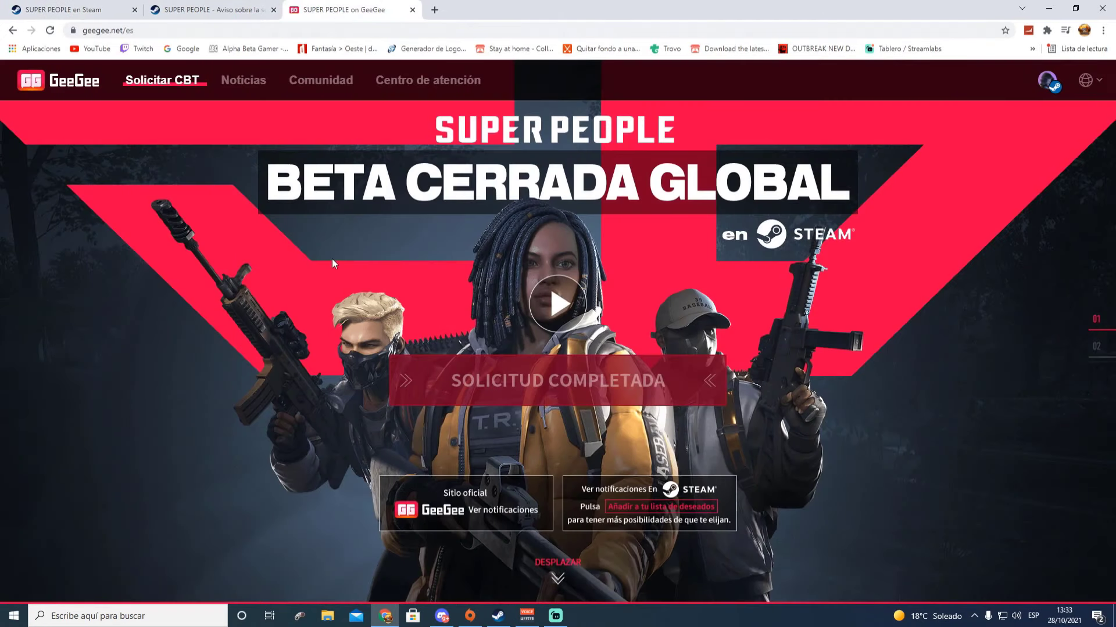